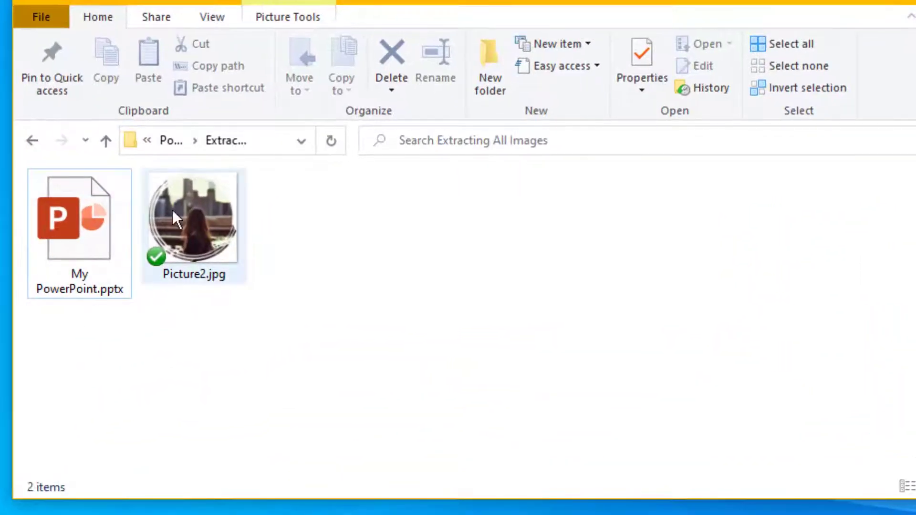
# View Picture2.jpg and permanently delete it from the Extracting All Images folder.
pyautogui.moveTo(190, 238)
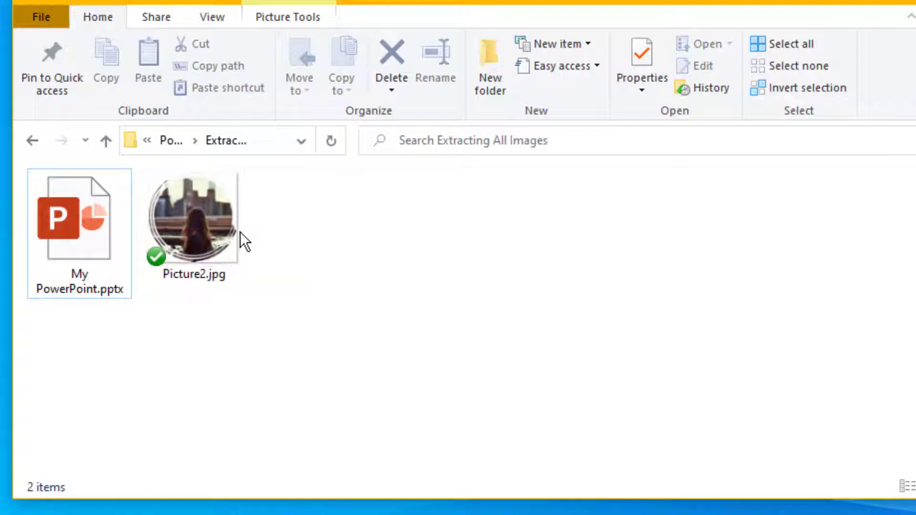
pyautogui.doubleClick(188, 231)
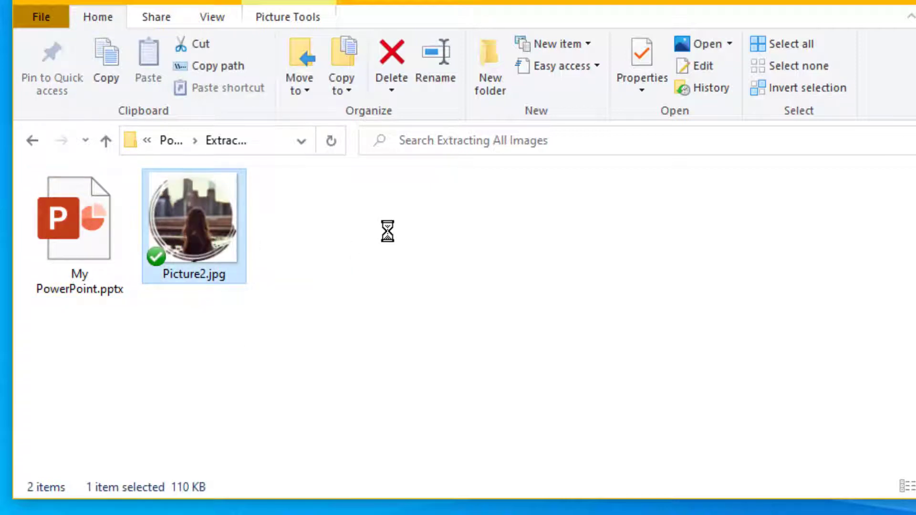
pyautogui.hotkey('shift', 'Delete')
pyautogui.press('Return')
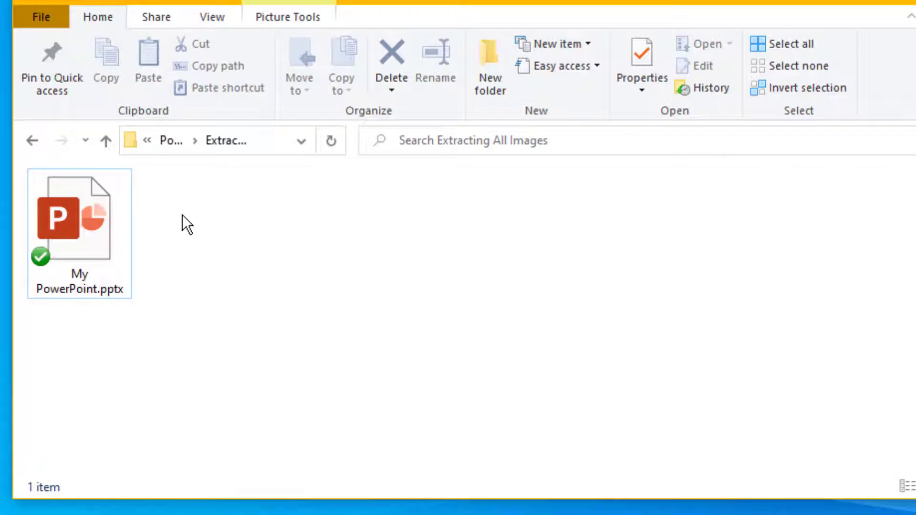
# Open My PowerPoint.pptx to check it and duplicate the file in the same folder.
pyautogui.doubleClick(79, 233)
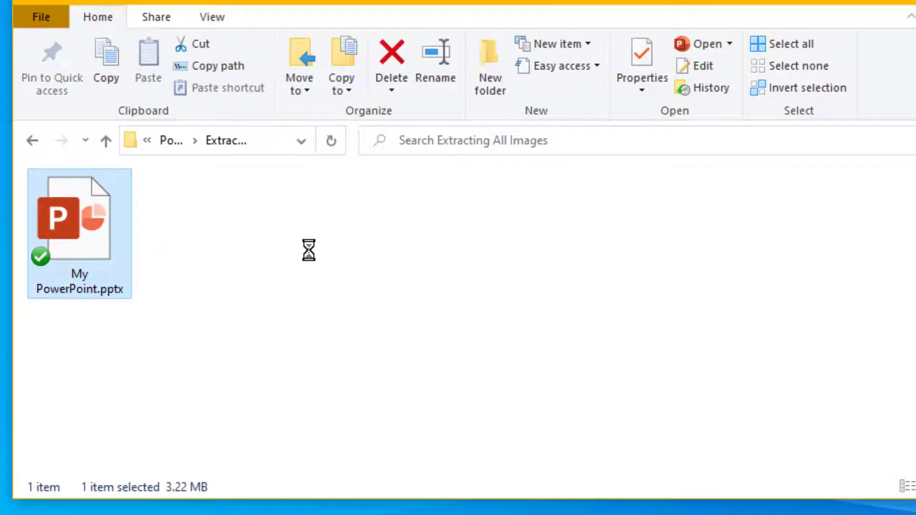
pyautogui.hotkey('ctrl', 'c')
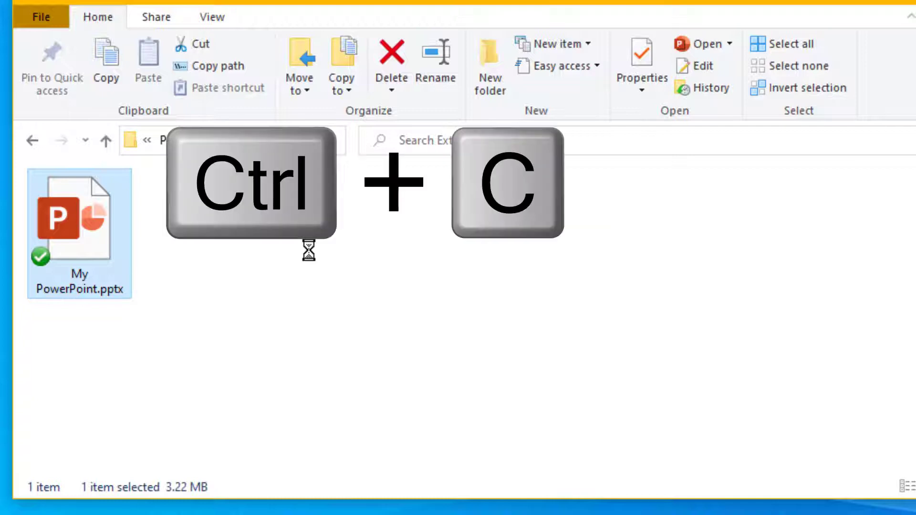
pyautogui.hotkey('ctrl', 'v')
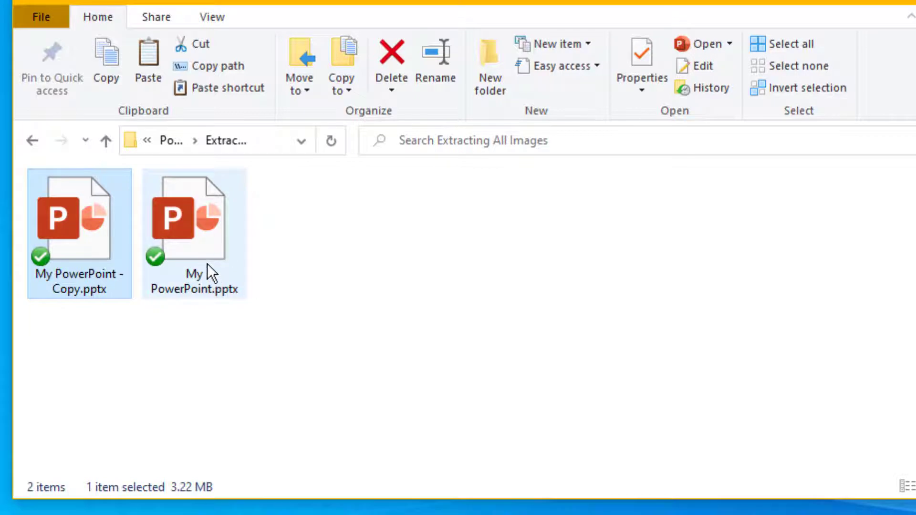
# Change the duplicate presentation's file extension from pptx to zip, accepting the extension change.
pyautogui.click(81, 284)
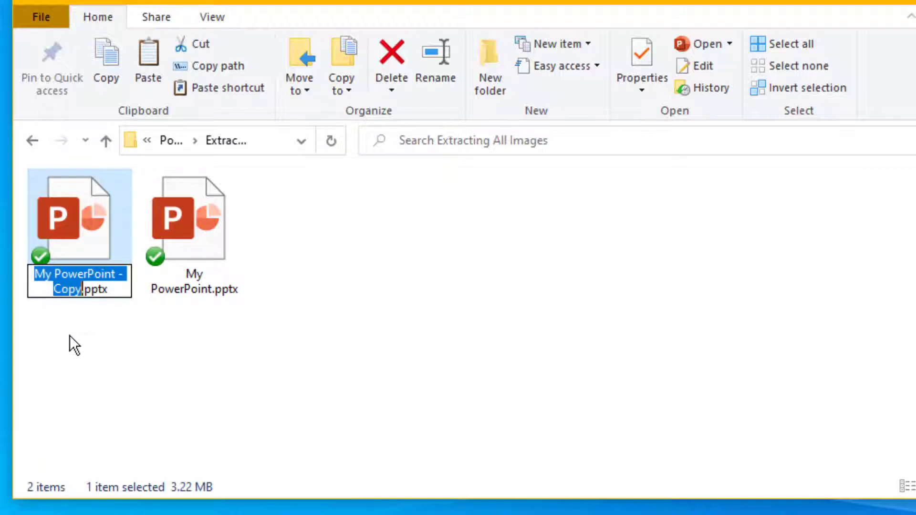
pyautogui.click(111, 288)
pyautogui.press('BackSpace')
pyautogui.press('BackSpace')
pyautogui.press('BackSpace')
pyautogui.press('BackSpace')
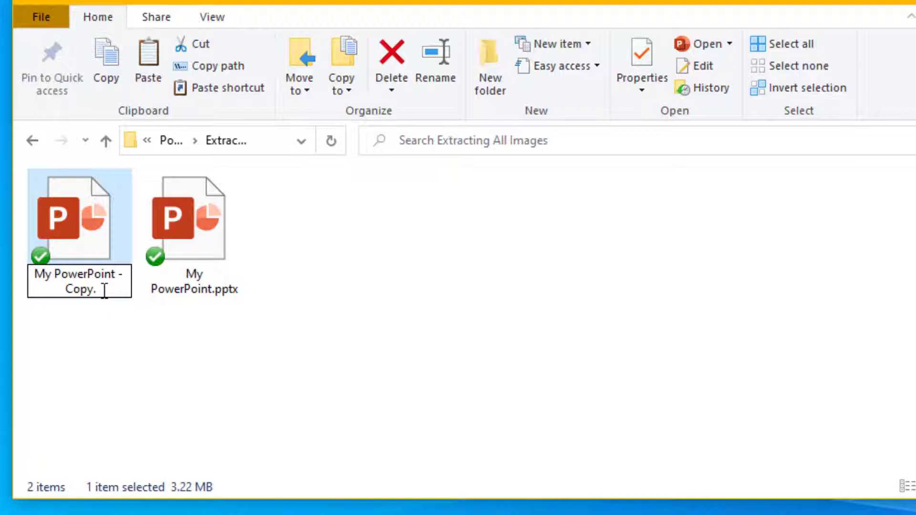
pyautogui.write('zip')
pyautogui.press('Return')
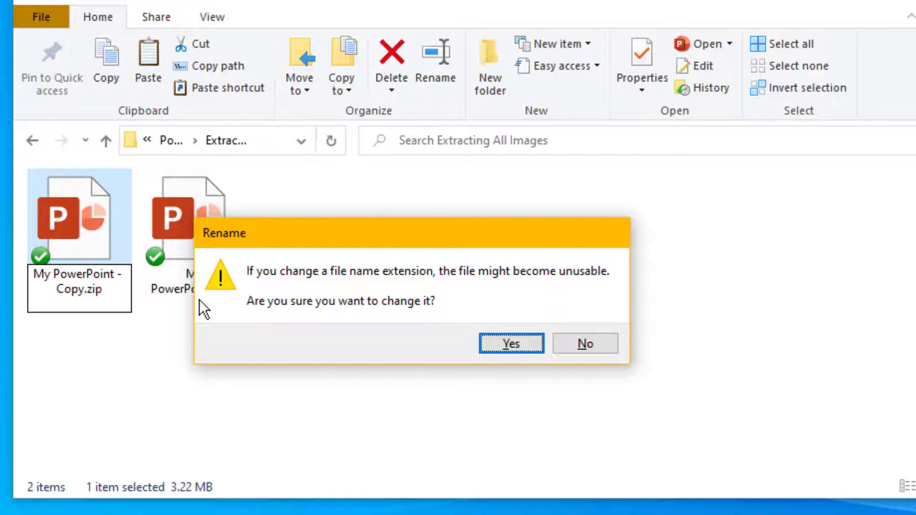
pyautogui.click(512, 345)
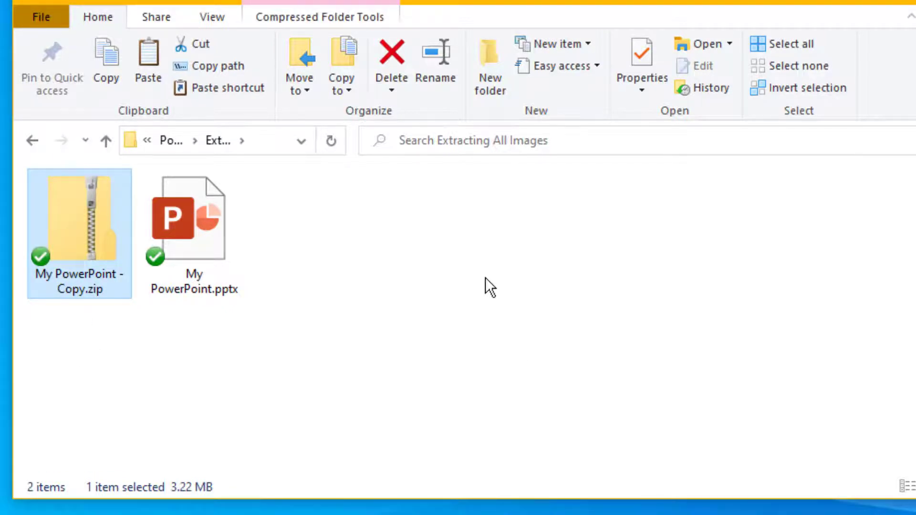
# Create a new folder named My Images beside the presentation files.
pyautogui.click(492, 63)
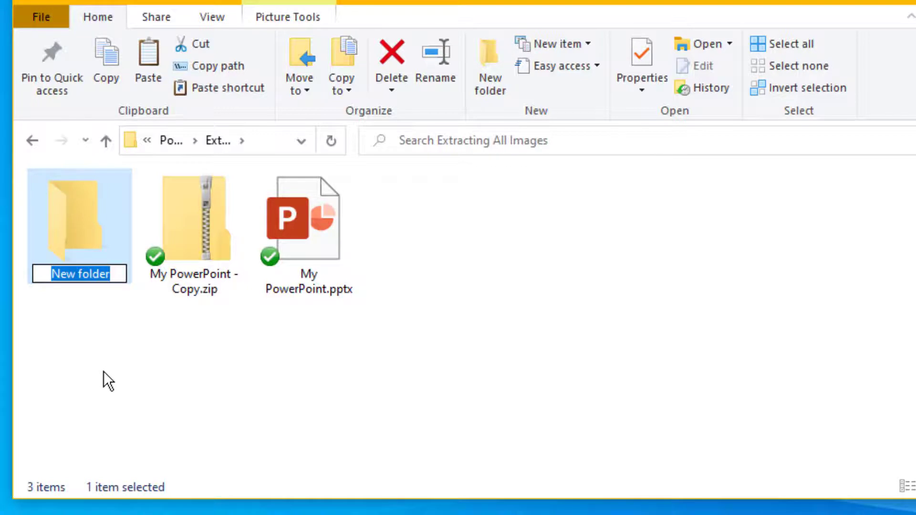
pyautogui.write('My Images')
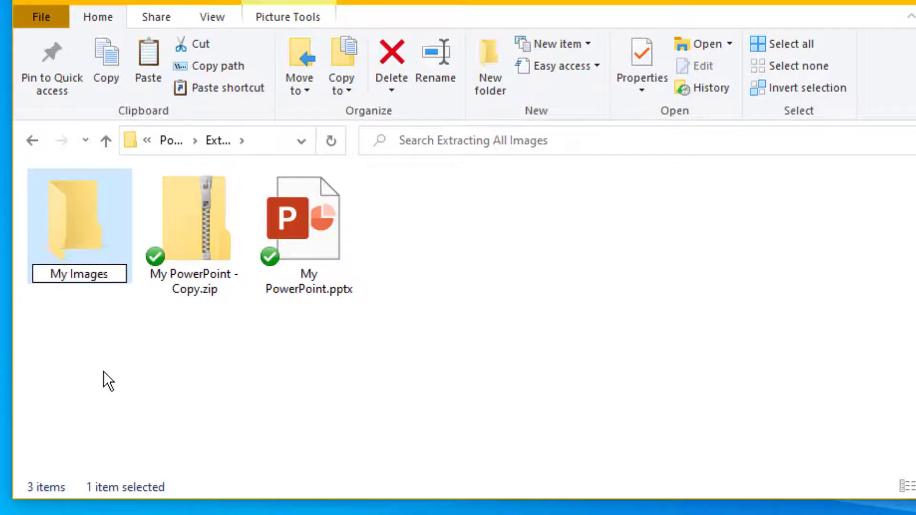
pyautogui.press('Return')
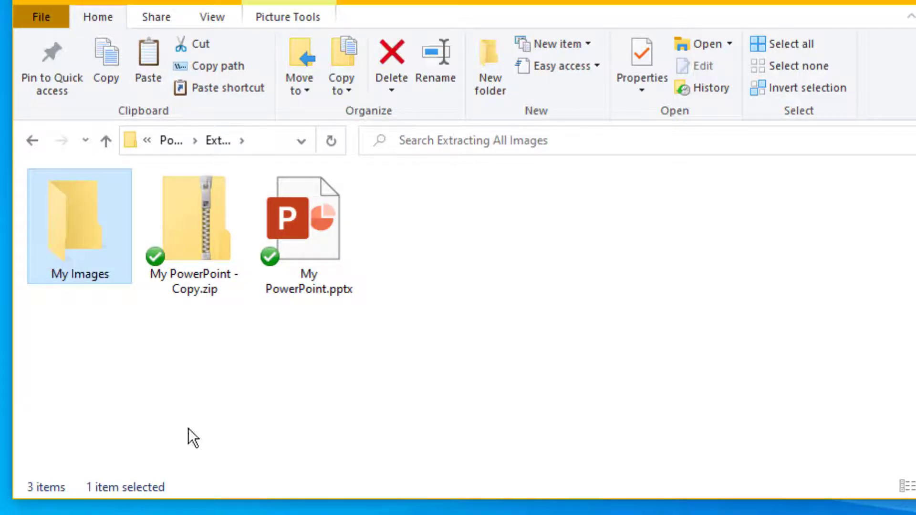
# Open the media folder within ppt inside My PowerPoint - Copy.zip and look through its image files.
pyautogui.doubleClick(201, 237)
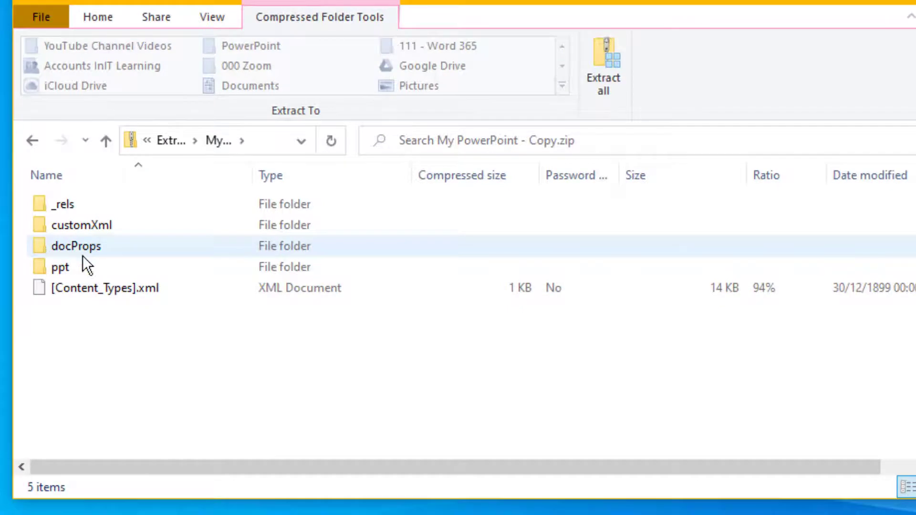
pyautogui.doubleClick(44, 270)
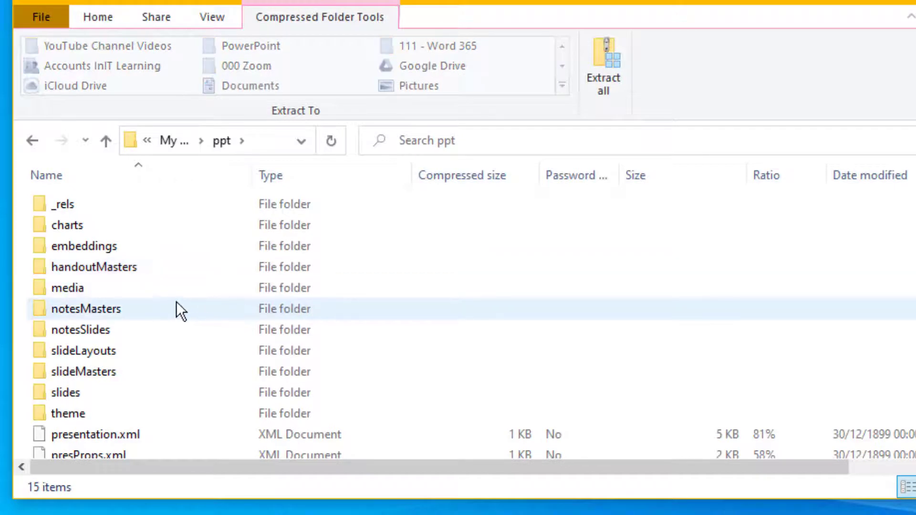
pyautogui.doubleClick(46, 286)
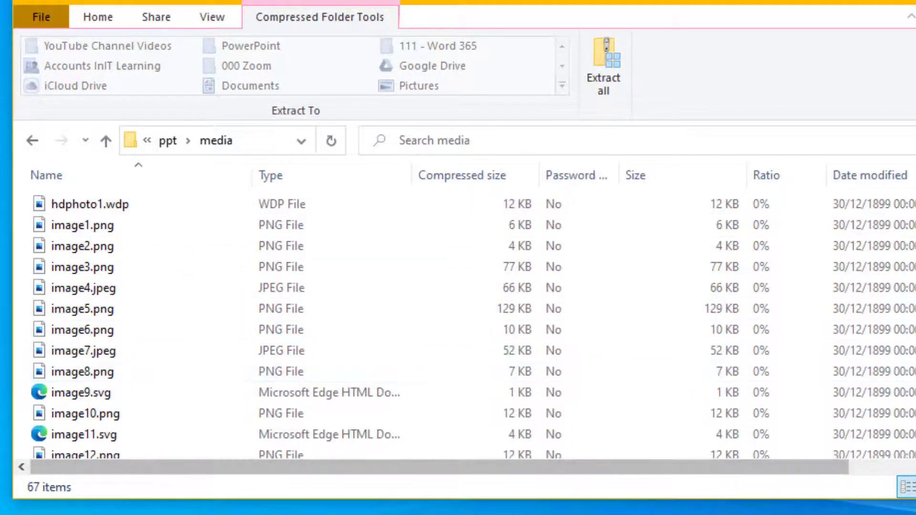
pyautogui.click(863, 3)
pyautogui.scroll(-2, 150, 423)
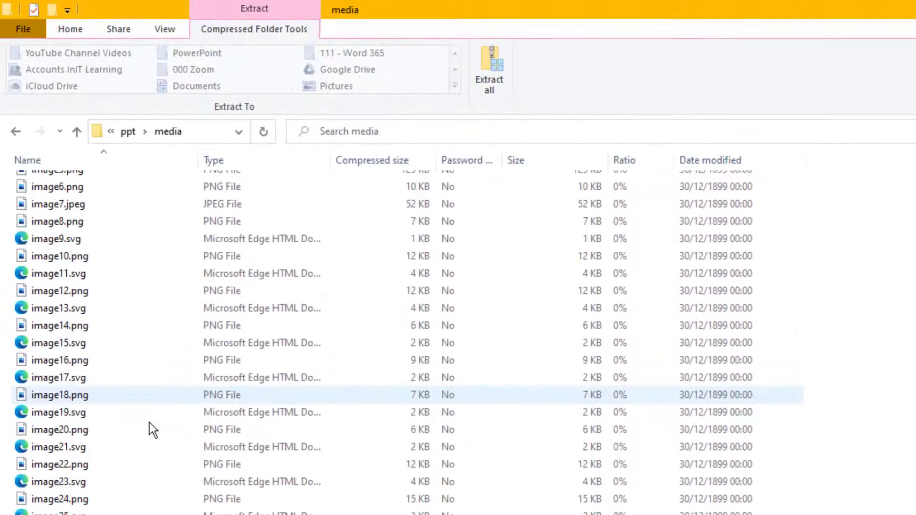
pyautogui.scroll(-6, 149, 423)
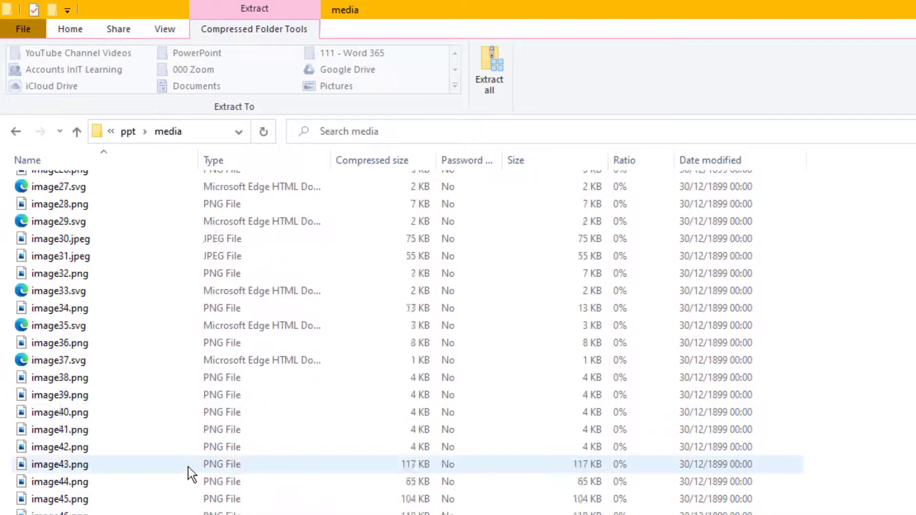
pyautogui.scroll(8, 231, 475)
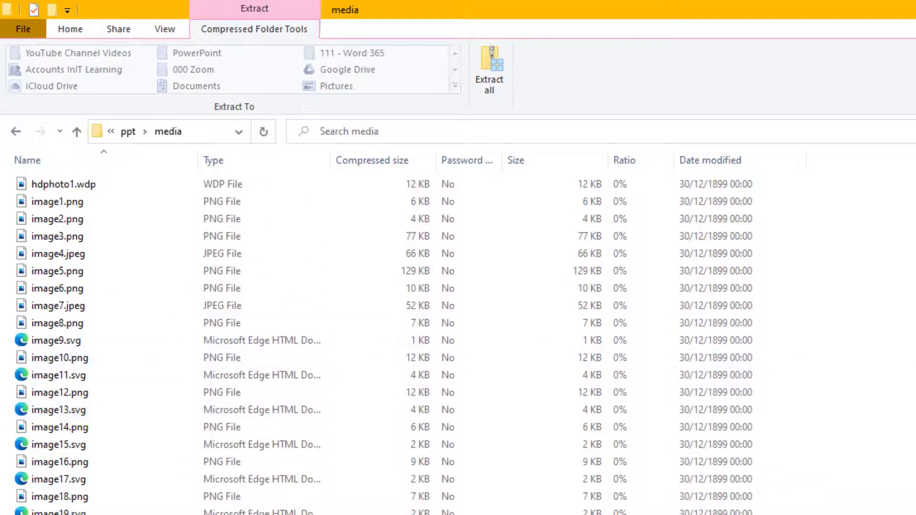
# Copy all files from the zip's media folder into the My Images folder.
pyautogui.hotkey('ctrl', 'a')
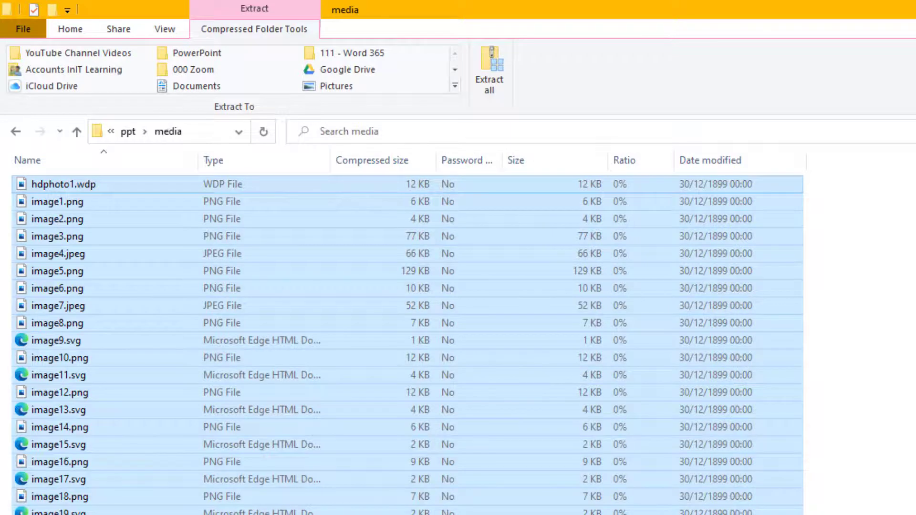
pyautogui.hotkey('ctrl', 'c')
pyautogui.click(21, 134)
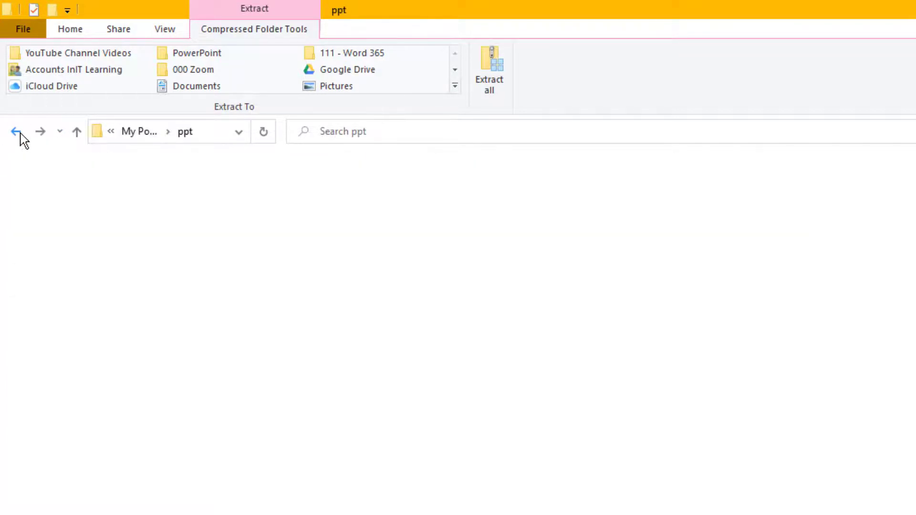
pyautogui.click(20, 134)
pyautogui.click(21, 134)
pyautogui.doubleClick(52, 221)
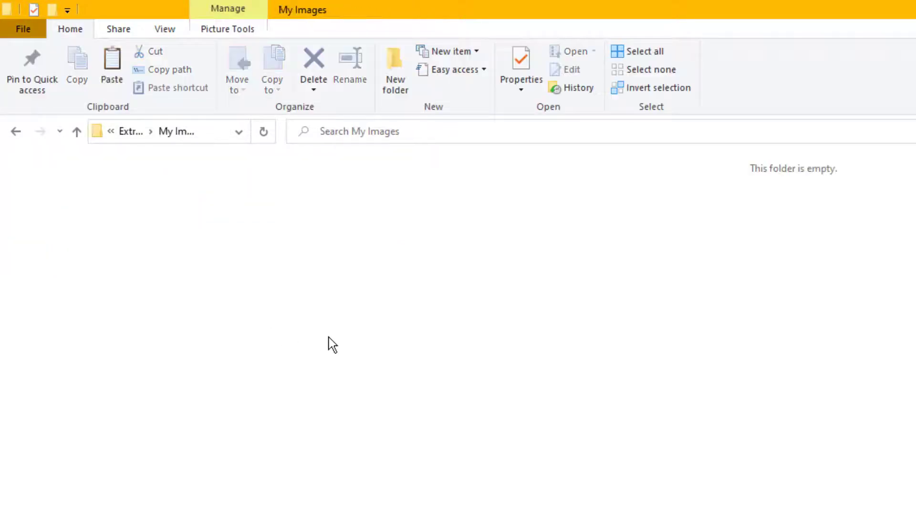
pyautogui.hotkey('ctrl', 'v')
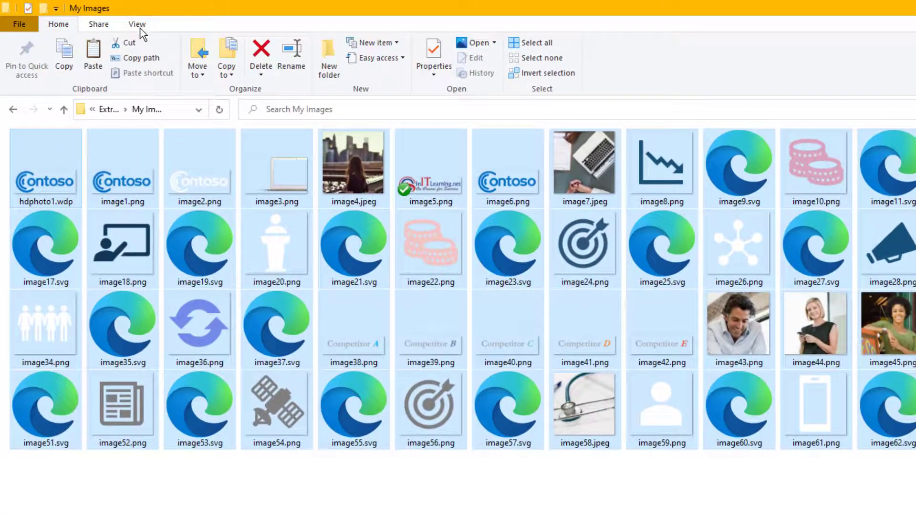
# Sort the files in My Images by type and preview image9.svg.
pyautogui.click(96, 17)
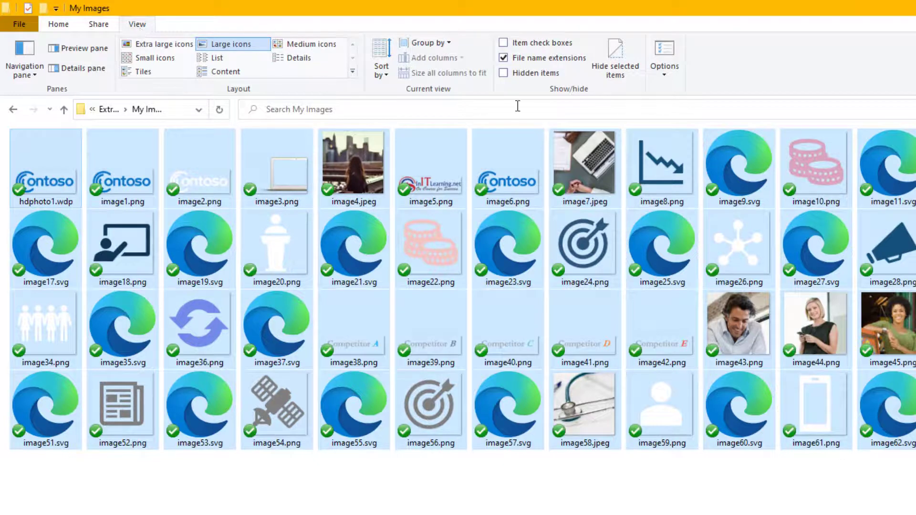
pyautogui.click(377, 68)
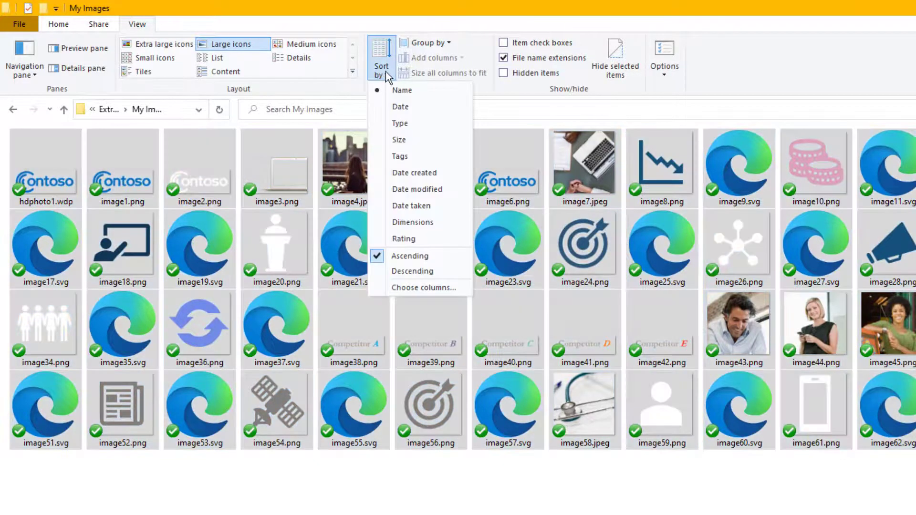
pyautogui.click(391, 127)
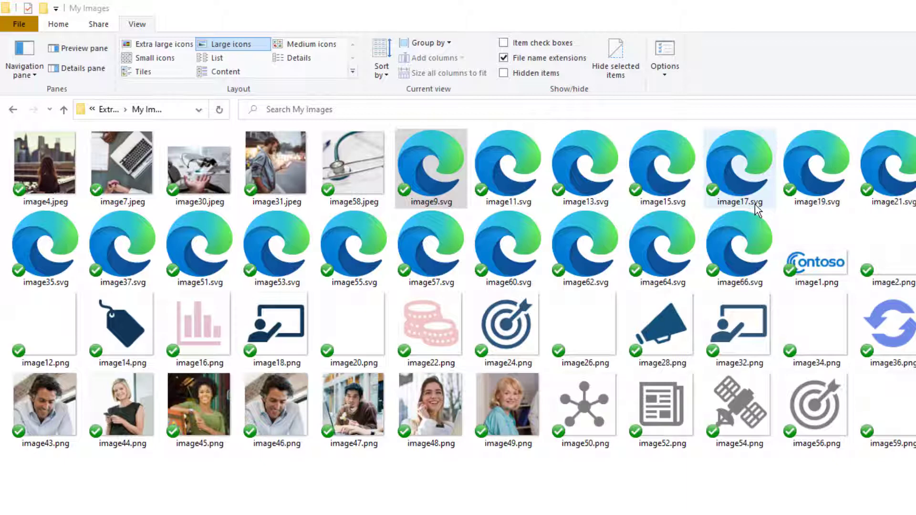
pyautogui.doubleClick(430, 185)
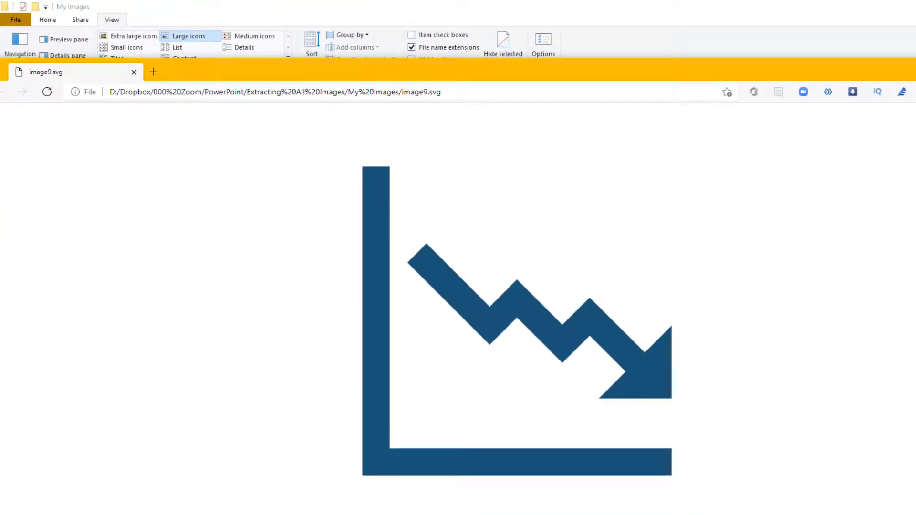
pyautogui.hotkey('alt', 'F4')
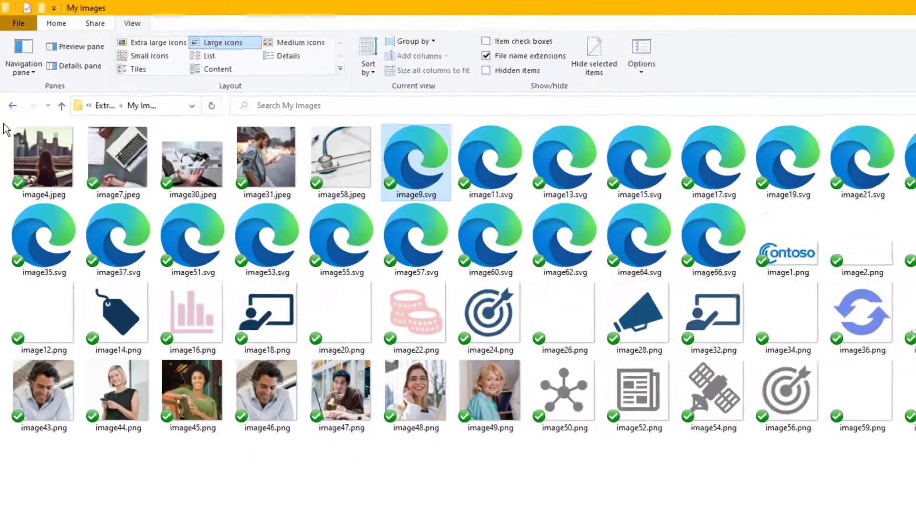
# Return to the Extracting All Images folder and delete My PowerPoint - Copy.zip.
pyautogui.click(10, 90)
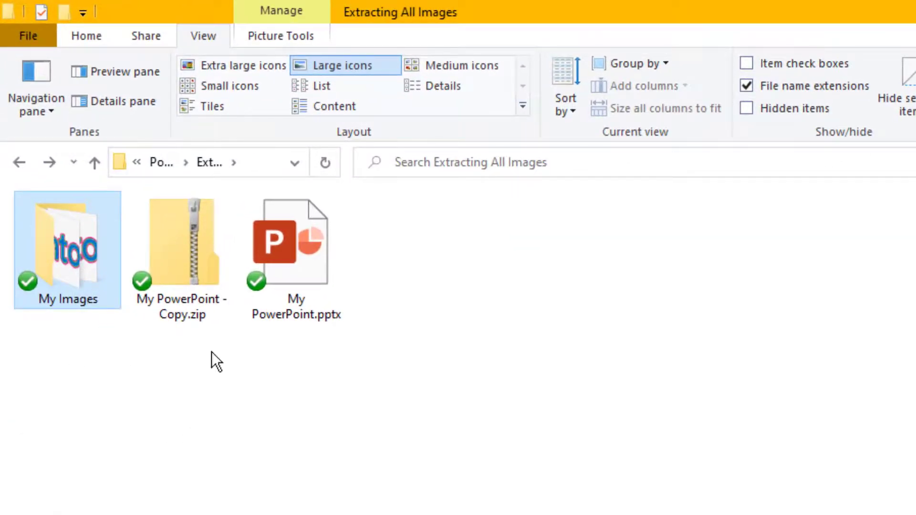
pyautogui.click(181, 247)
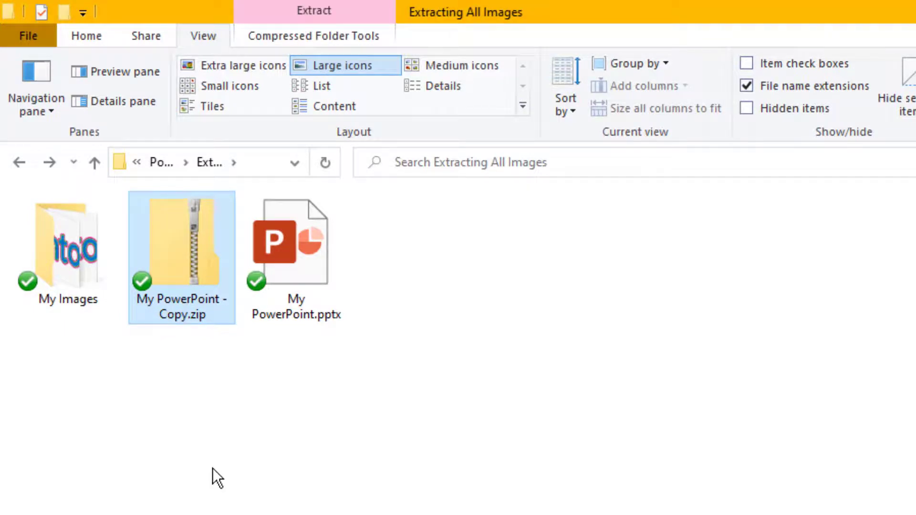
pyautogui.press('Delete')
pyautogui.press('Return')
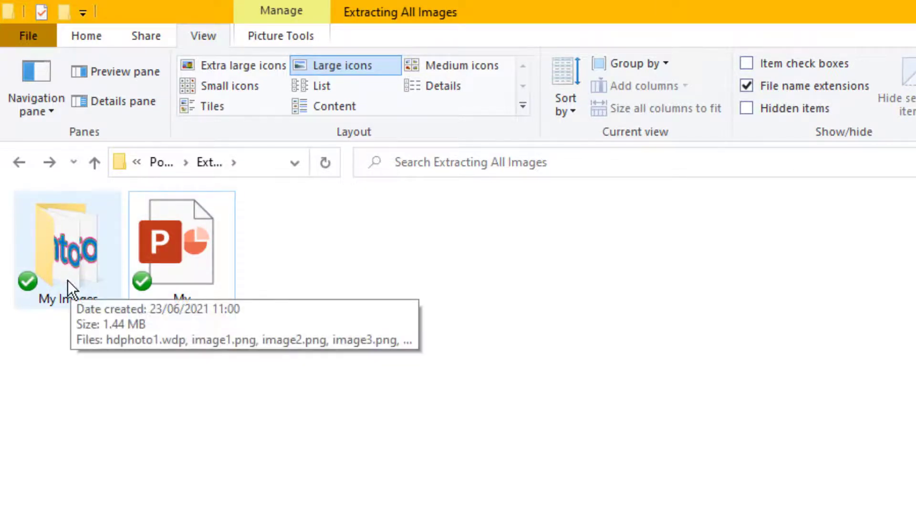
# Reopen the My Images folder to view the extracted images.
pyautogui.click(62, 248)
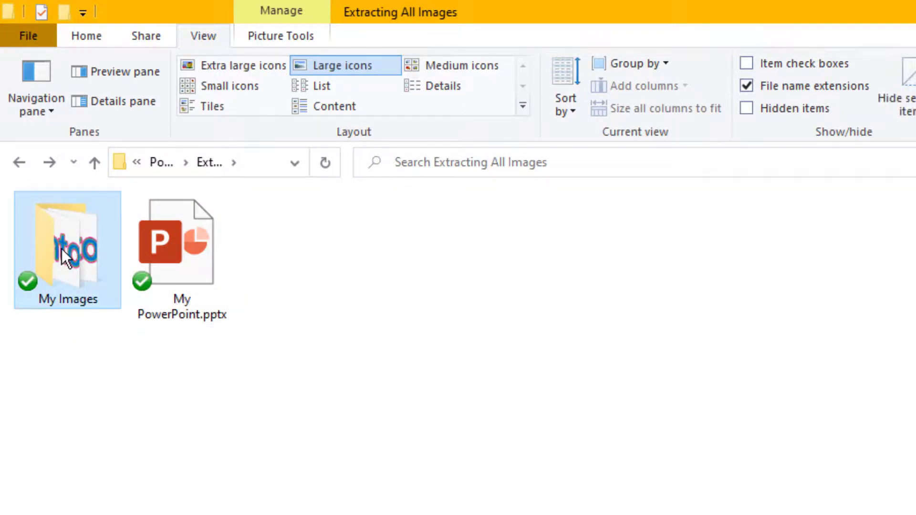
pyautogui.doubleClick(62, 248)
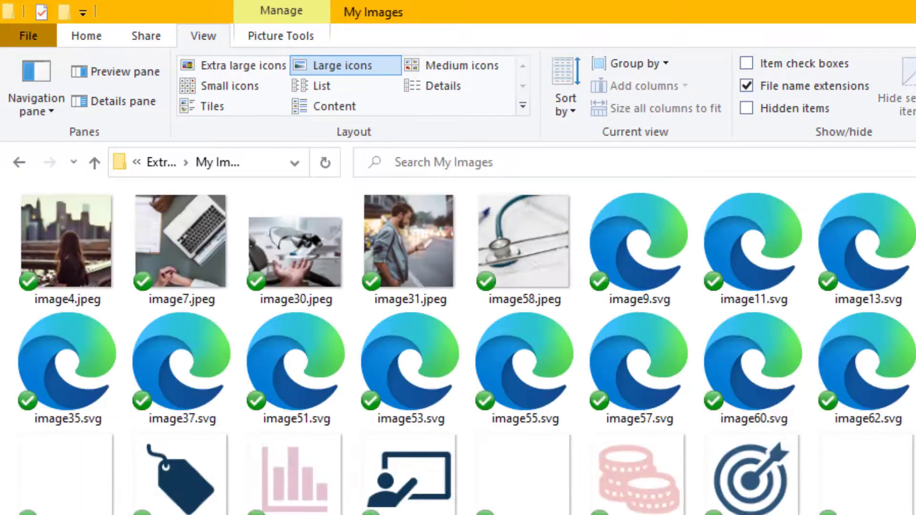